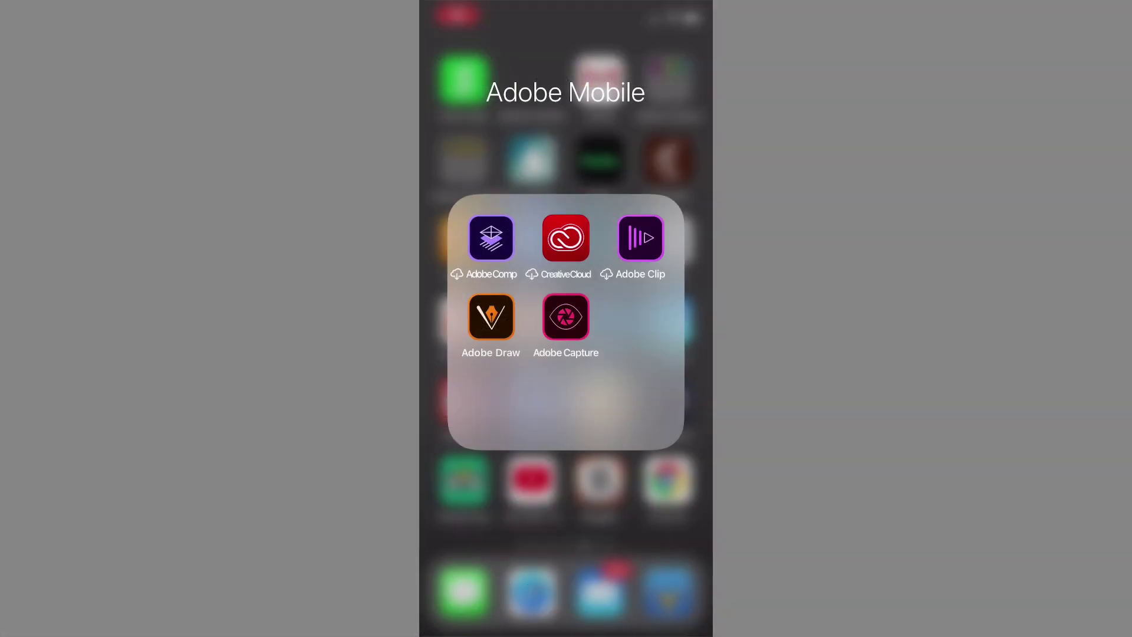
Step: Launch Adobe Capture and start a Colors camera capture of the markers
{"action": "left_click", "coordinate": [566, 317]}
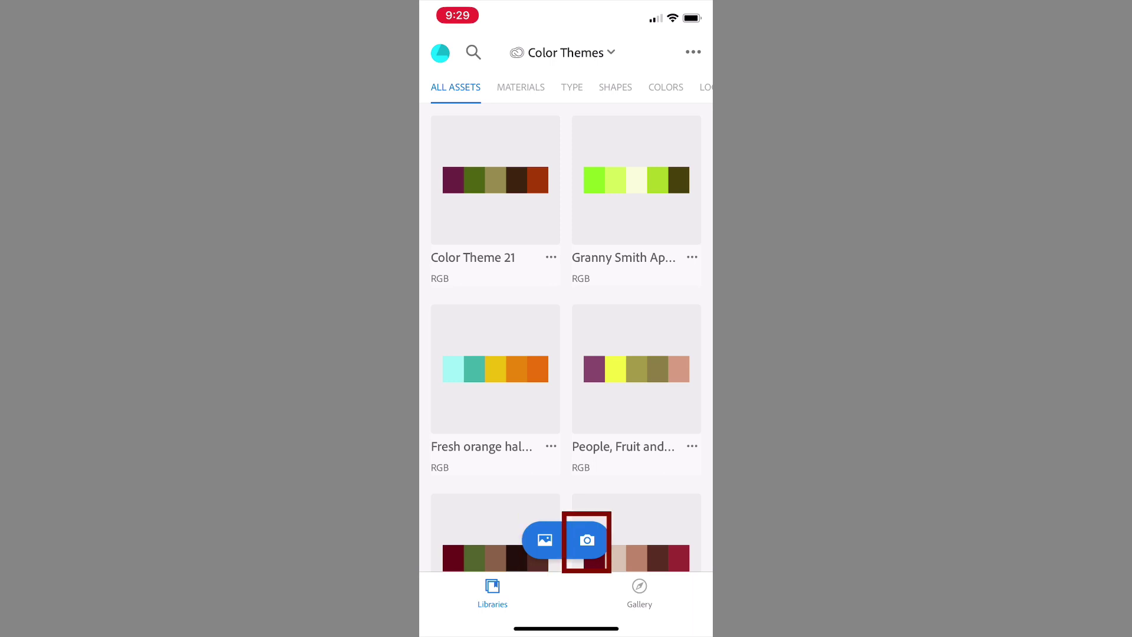
{"action": "left_click", "coordinate": [587, 540]}
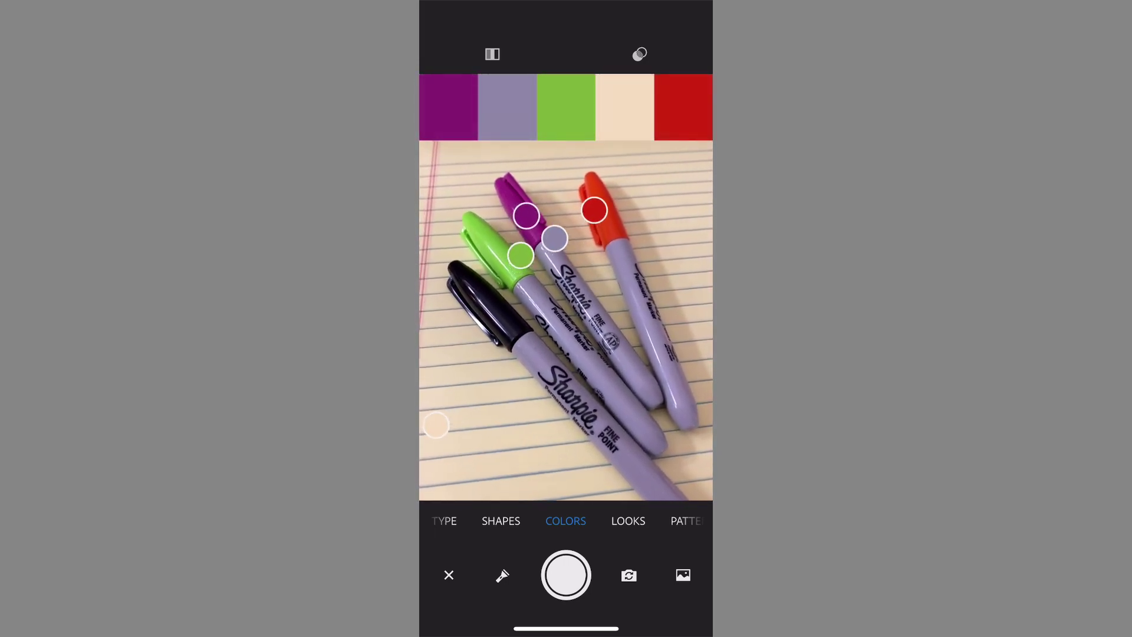
Step: Freeze the photo and place samples on the red and green caps, lavender barrel and cream paper
{"action": "left_click", "coordinate": [566, 575]}
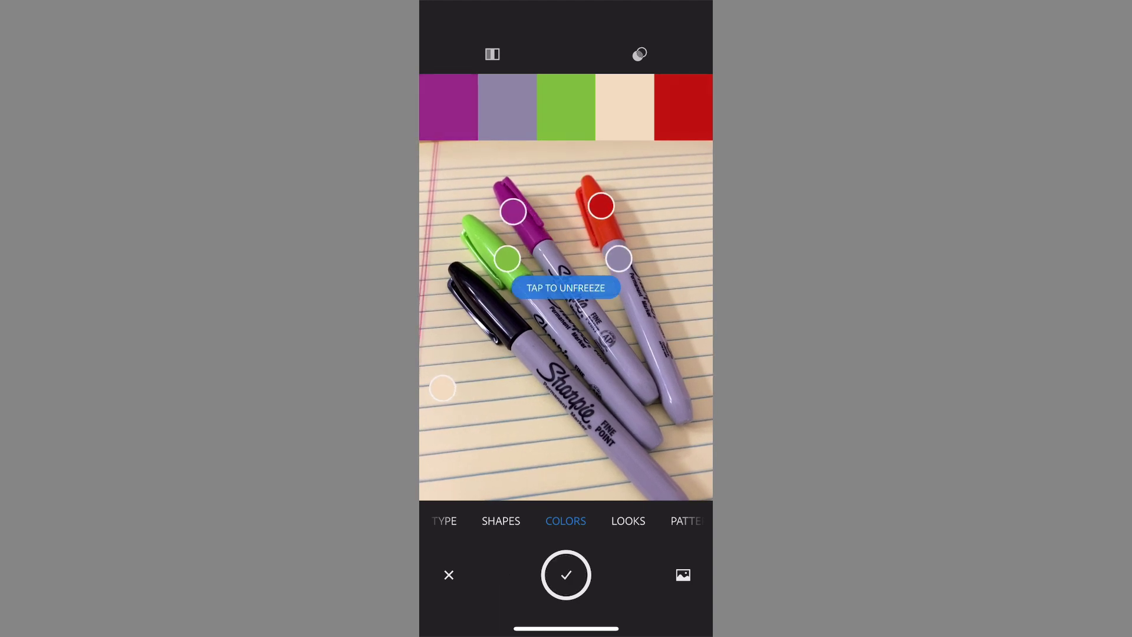
{"action": "left_click_drag", "start_coordinate": [601, 206], "coordinate": [603, 219]}
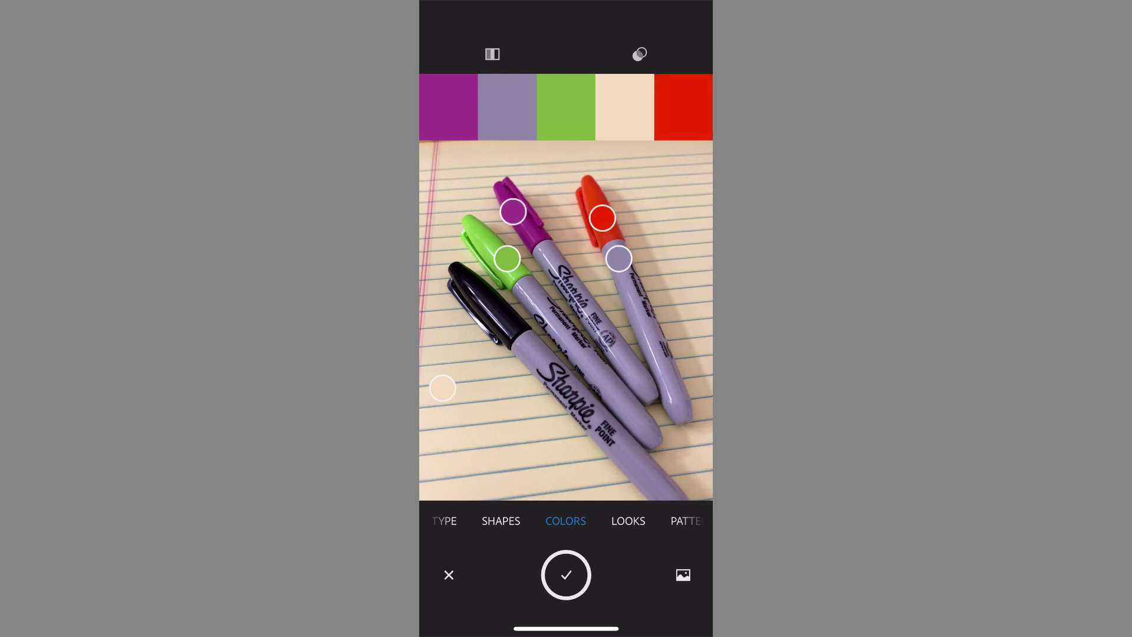
{"action": "mouse_move", "coordinate": [507, 258]}
{"action": "left_mouse_down"}
{"action": "mouse_move", "coordinate": [513, 276]}
{"action": "mouse_move", "coordinate": [497, 250]}
{"action": "left_mouse_up"}
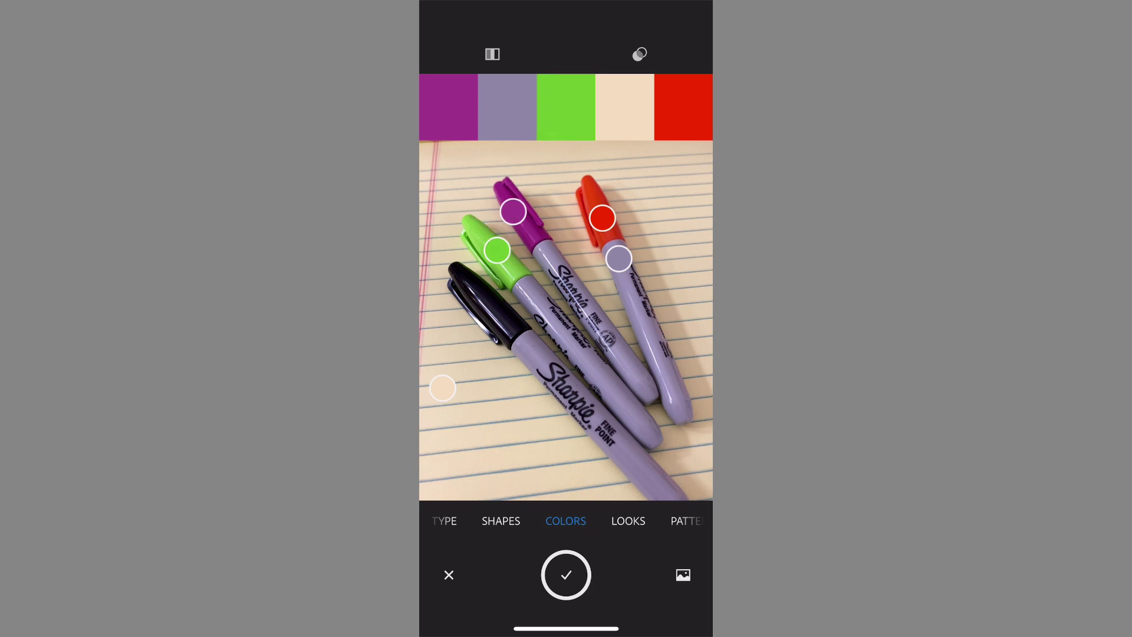
{"action": "left_click_drag", "start_coordinate": [619, 258], "coordinate": [616, 272]}
{"action": "mouse_move", "coordinate": [442, 388]}
{"action": "left_mouse_down"}
{"action": "mouse_move", "coordinate": [516, 430]}
{"action": "mouse_move", "coordinate": [515, 412]}
{"action": "left_mouse_up"}
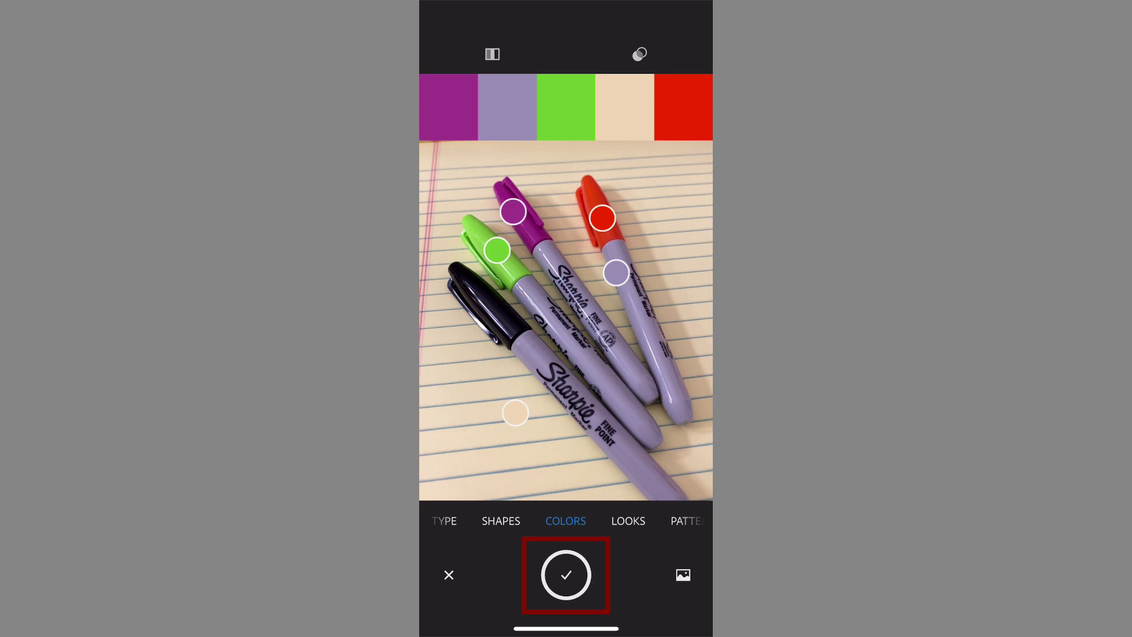
Step: Accept the captured theme and inspect the lavender, green, beige and red swatch values
{"action": "left_click", "coordinate": [565, 574]}
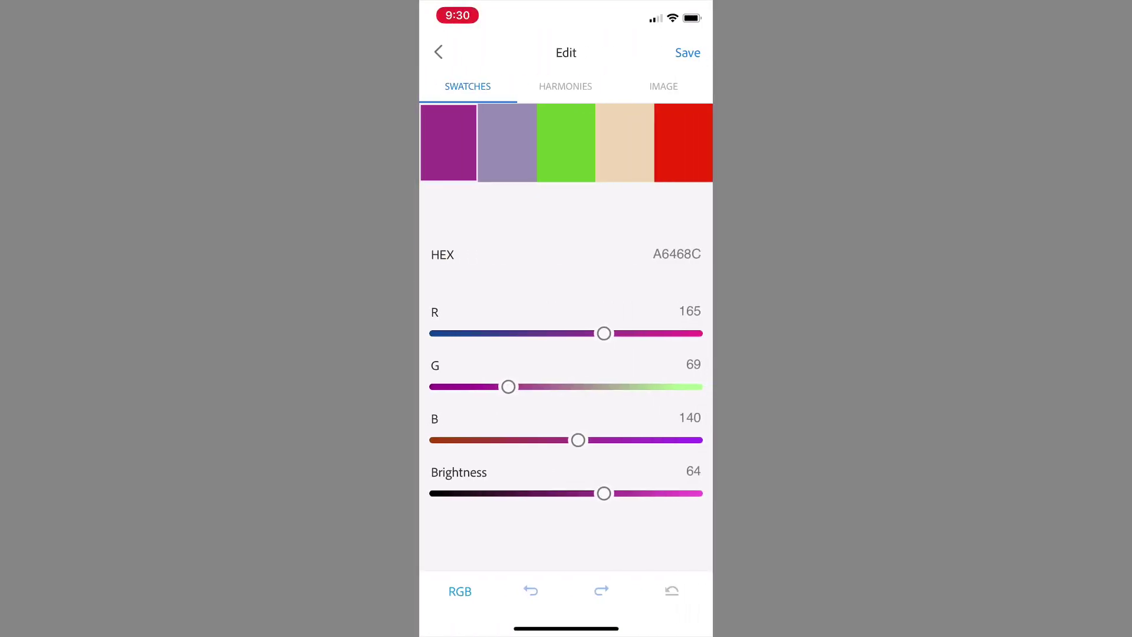
{"action": "left_click", "coordinate": [507, 142]}
{"action": "left_click", "coordinate": [566, 142]}
{"action": "left_click", "coordinate": [625, 142]}
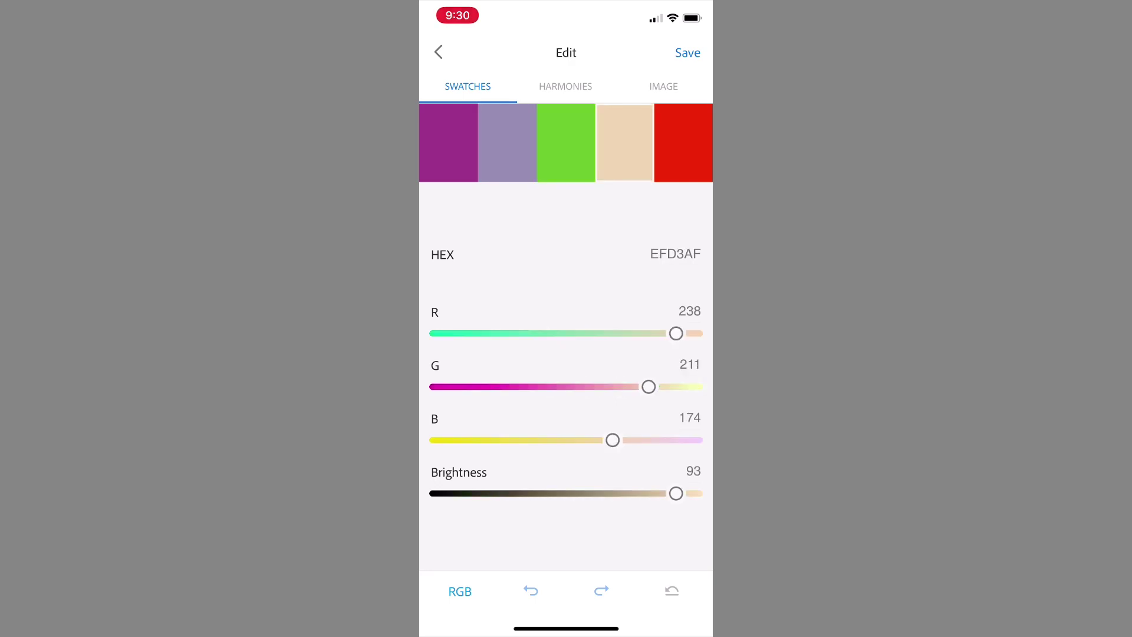
{"action": "left_click", "coordinate": [683, 142]}
Step: Recolour the beige swatch to yellow EED33A by lowering blue to 58
{"action": "left_click", "coordinate": [625, 142]}
{"action": "left_click_drag", "start_coordinate": [613, 440], "coordinate": [497, 440]}
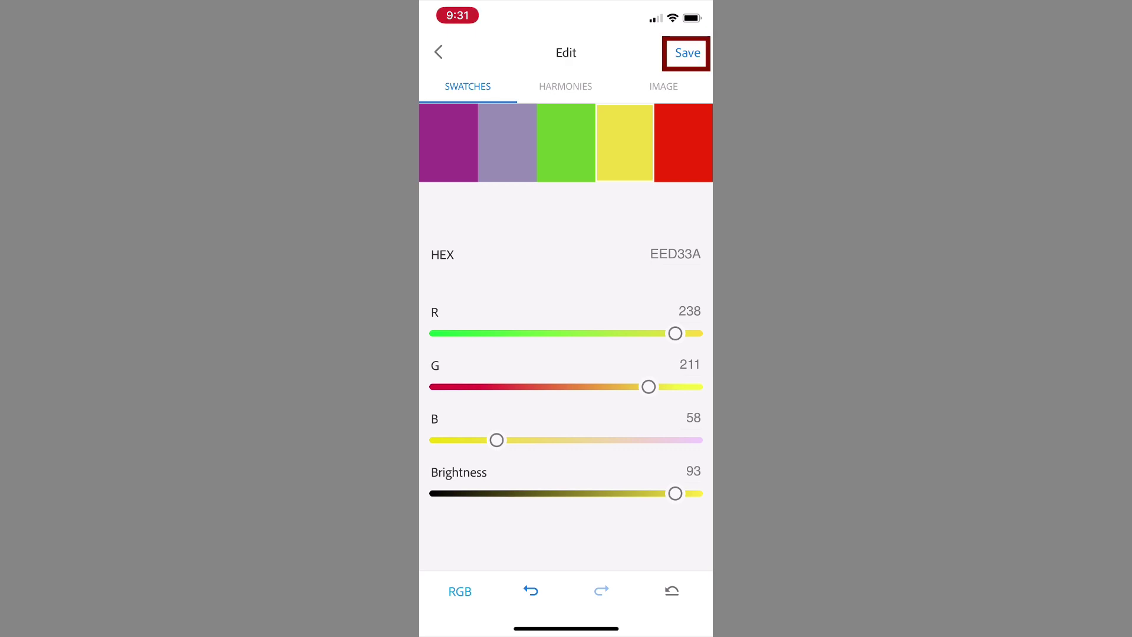
{"action": "left_click", "coordinate": [688, 52]}
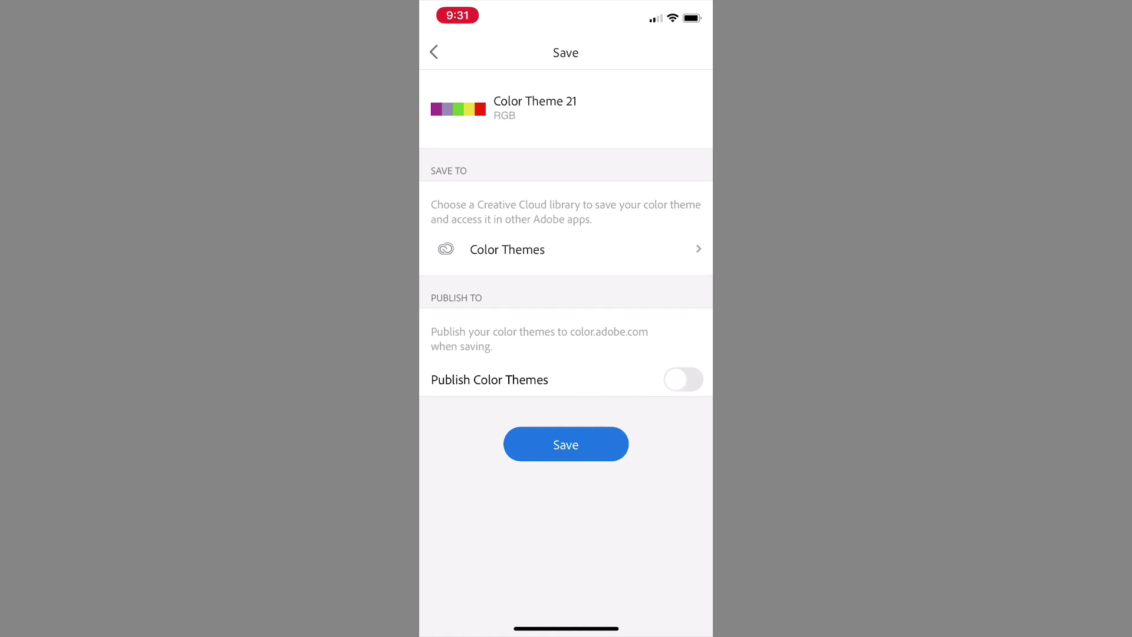
Step: Save the theme to Color Themes and rename it 'Sherbet'
{"action": "left_click", "coordinate": [566, 443]}
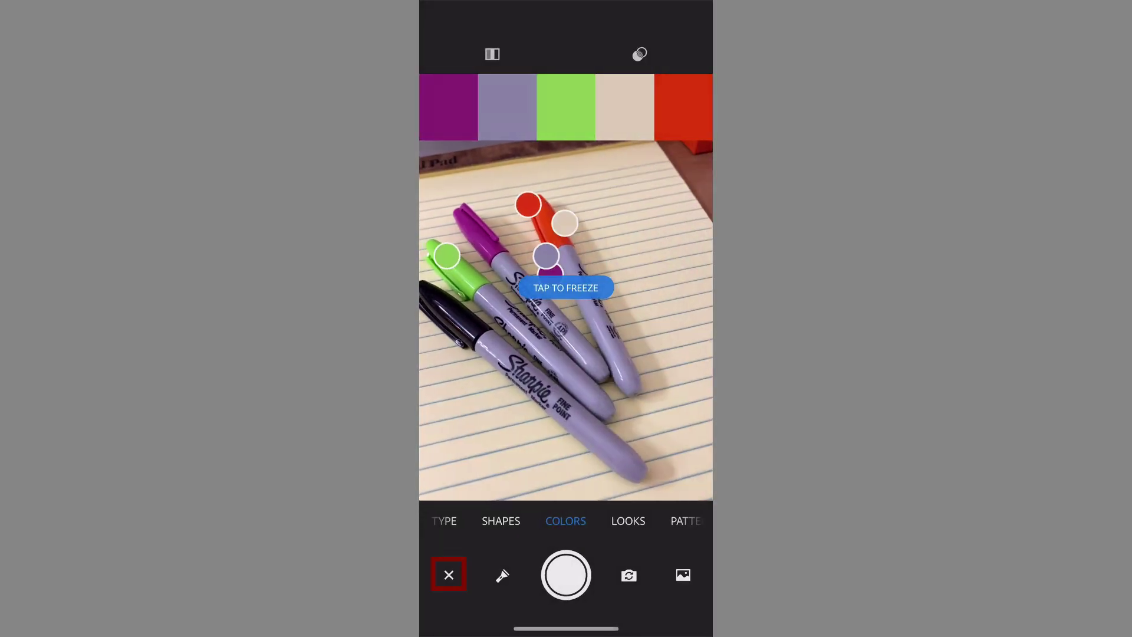
{"action": "left_click", "coordinate": [449, 575]}
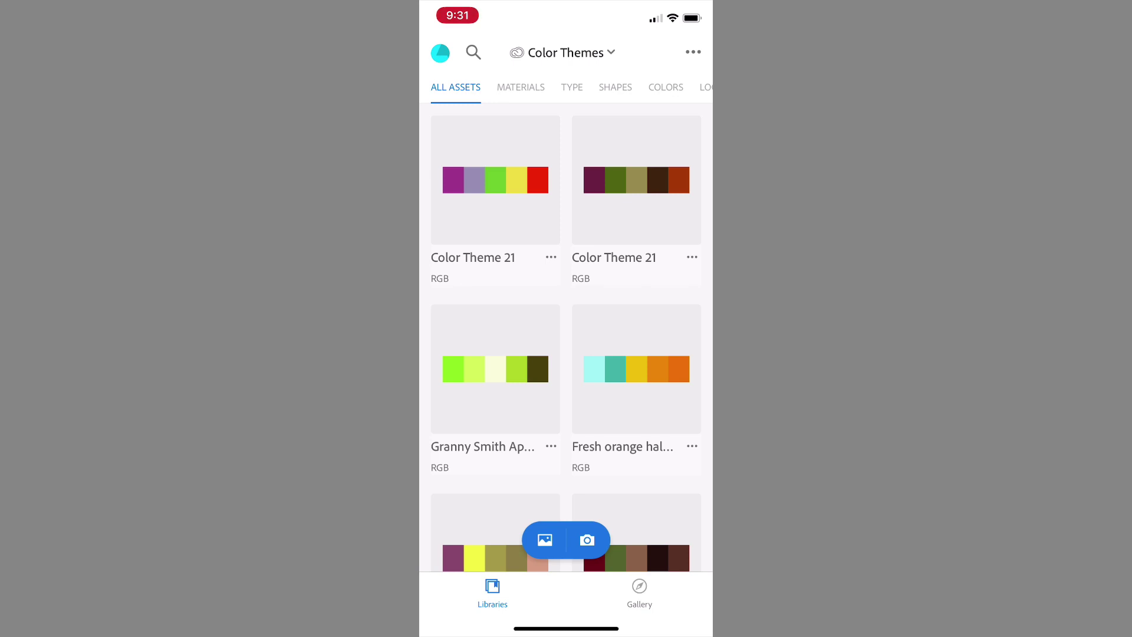
{"action": "left_click", "coordinate": [551, 257]}
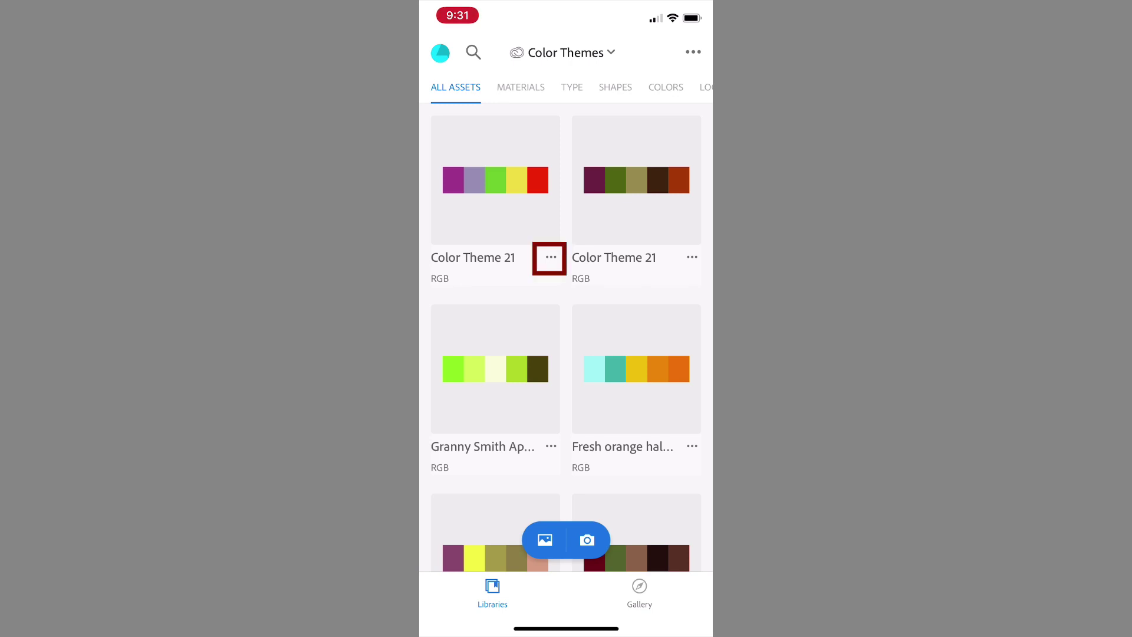
{"action": "left_click", "coordinate": [550, 257]}
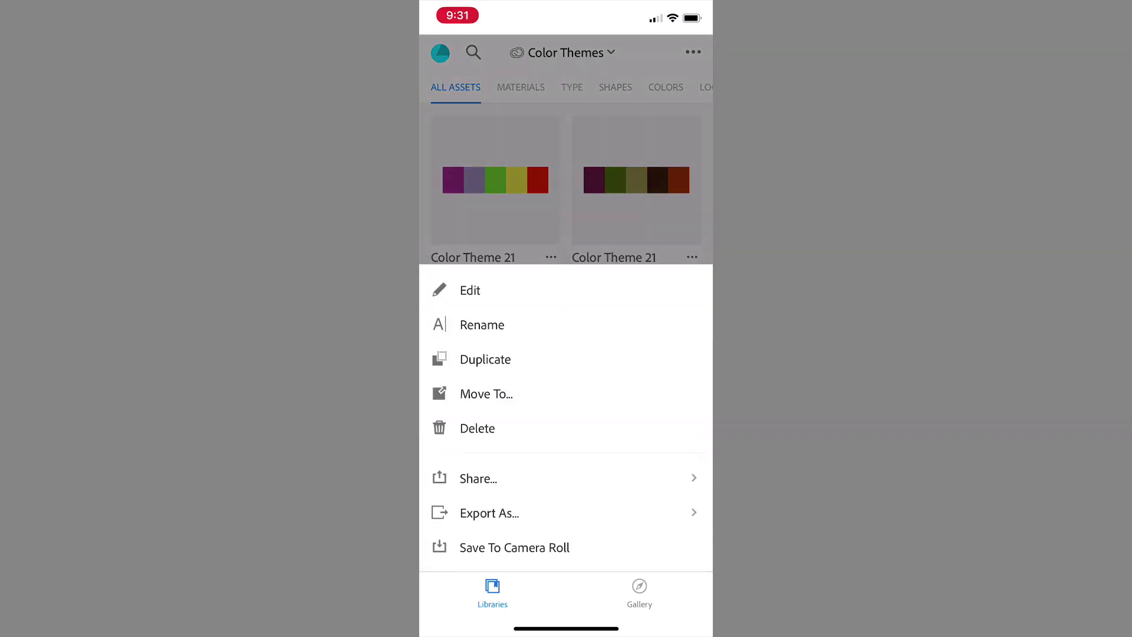
{"action": "left_click", "coordinate": [481, 325]}
{"action": "left_click", "coordinate": [635, 230]}
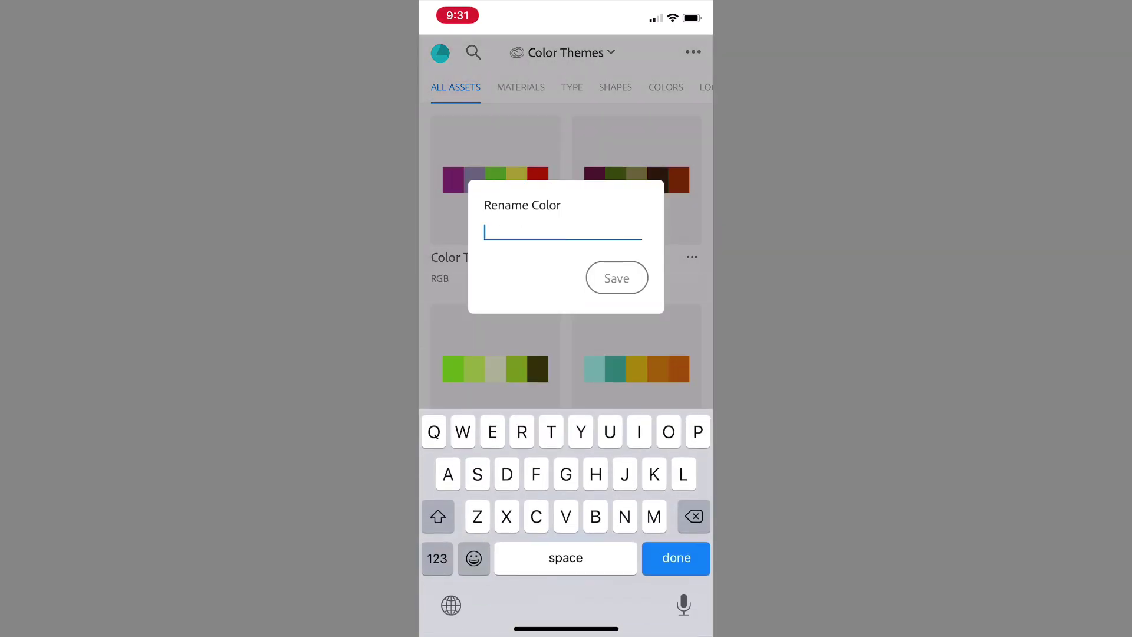
{"action": "type", "text": "Sherbet"}
{"action": "key", "text": "Return"}
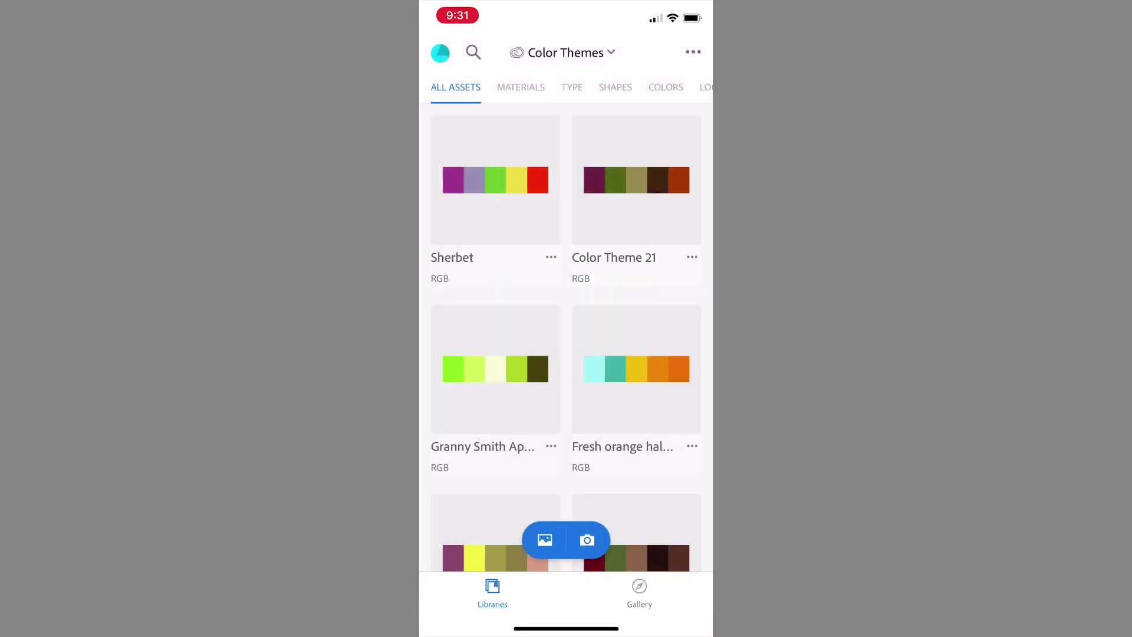
Step: View the Sherbet theme's details, then return to the Color Themes library
{"action": "left_click", "coordinate": [495, 180]}
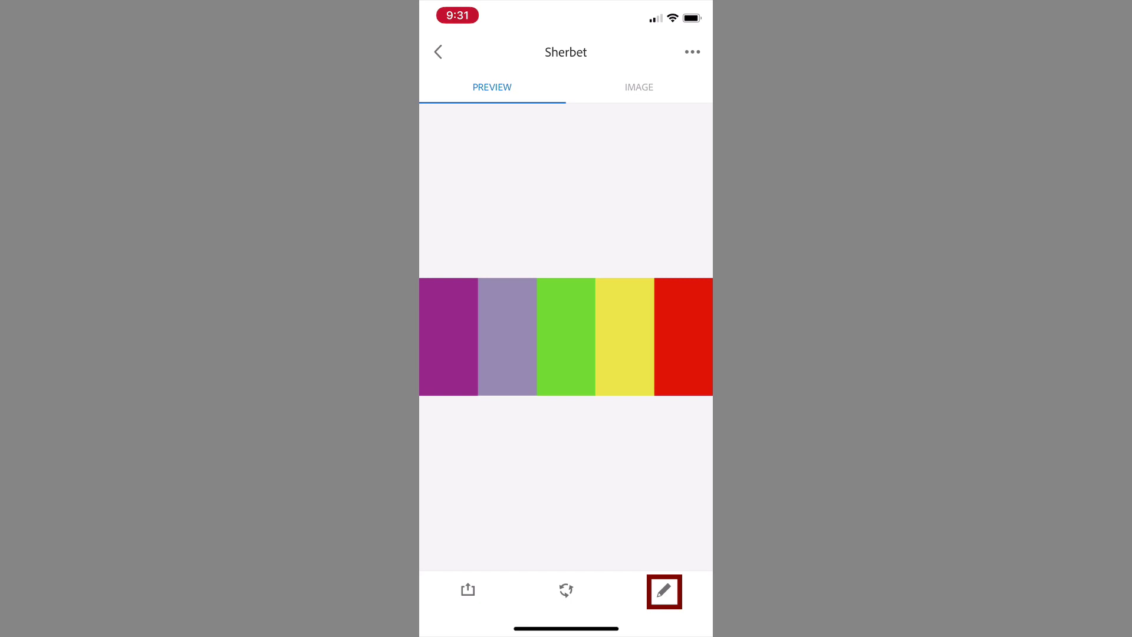
{"action": "left_click", "coordinate": [664, 590]}
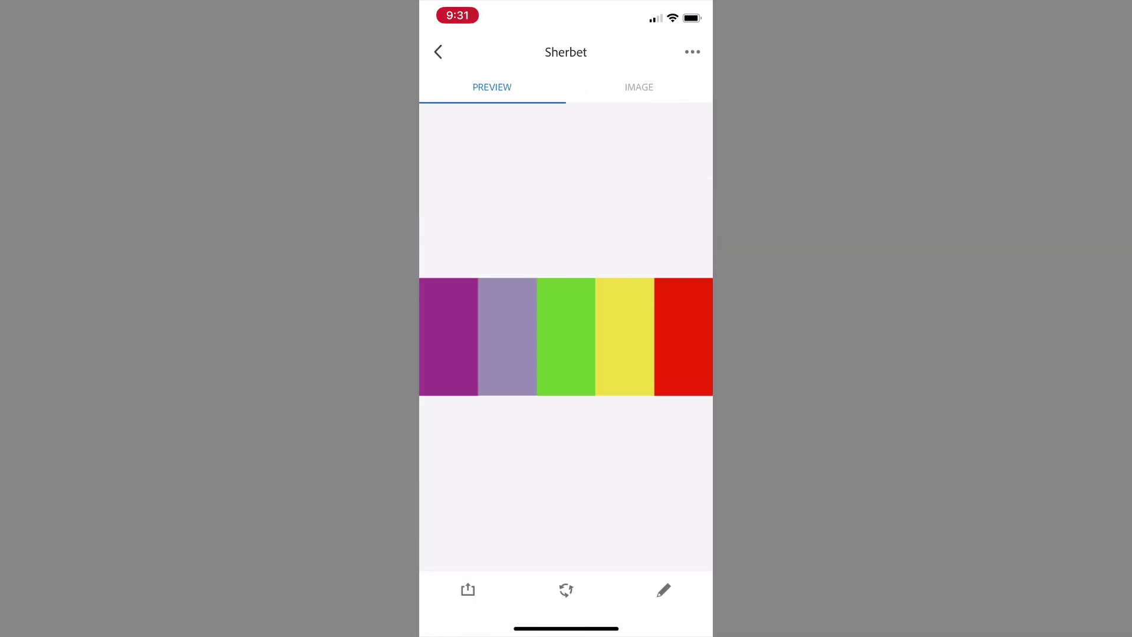
{"action": "left_click", "coordinate": [438, 52]}
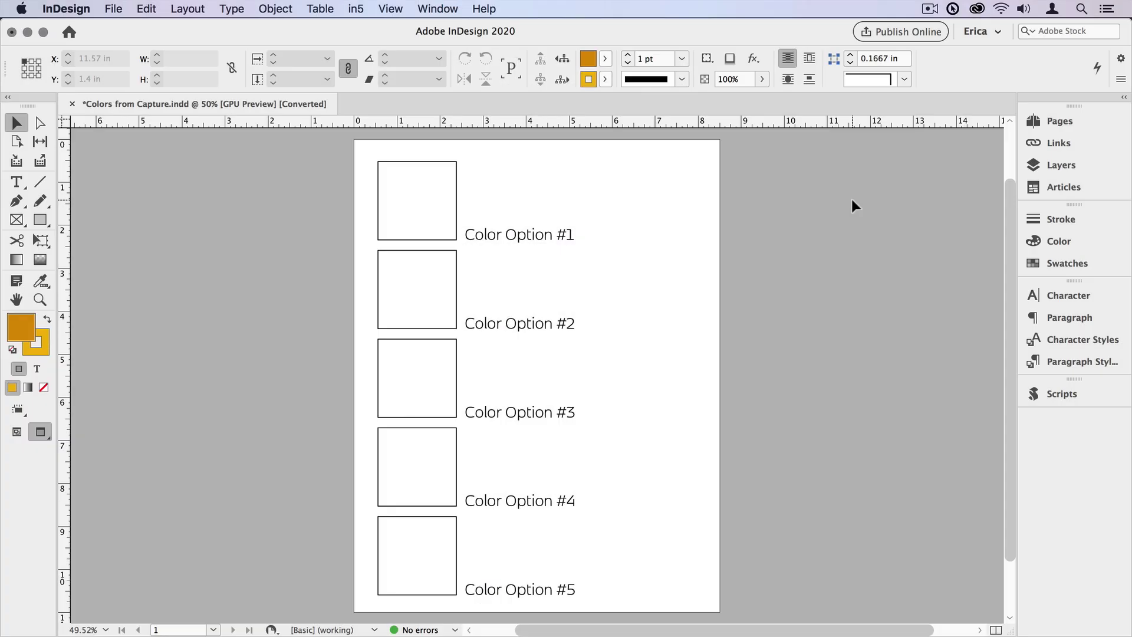
Step: Show the CC Libraries panel and check the available libraries list
{"action": "left_click", "coordinate": [433, 8]}
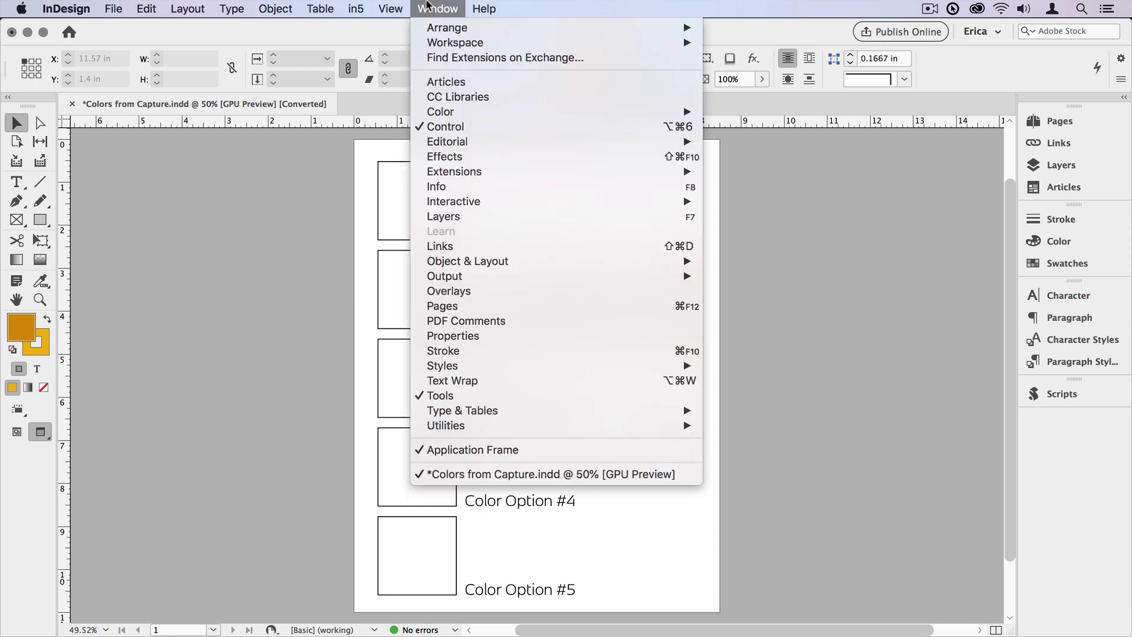
{"action": "left_click", "coordinate": [462, 96]}
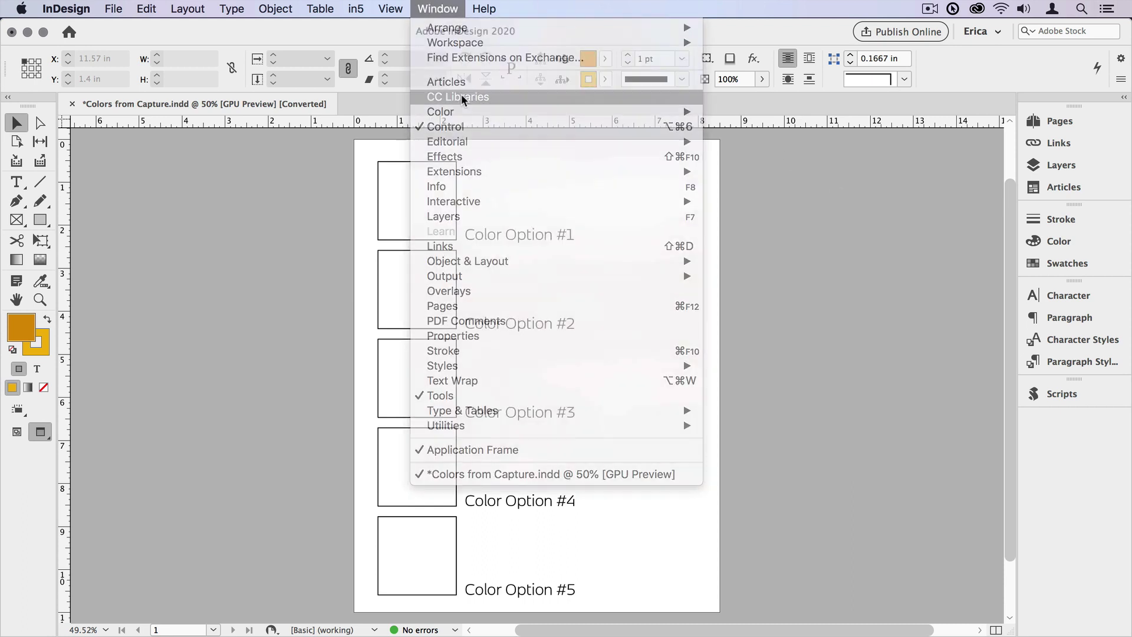
{"action": "left_click", "coordinate": [273, 274]}
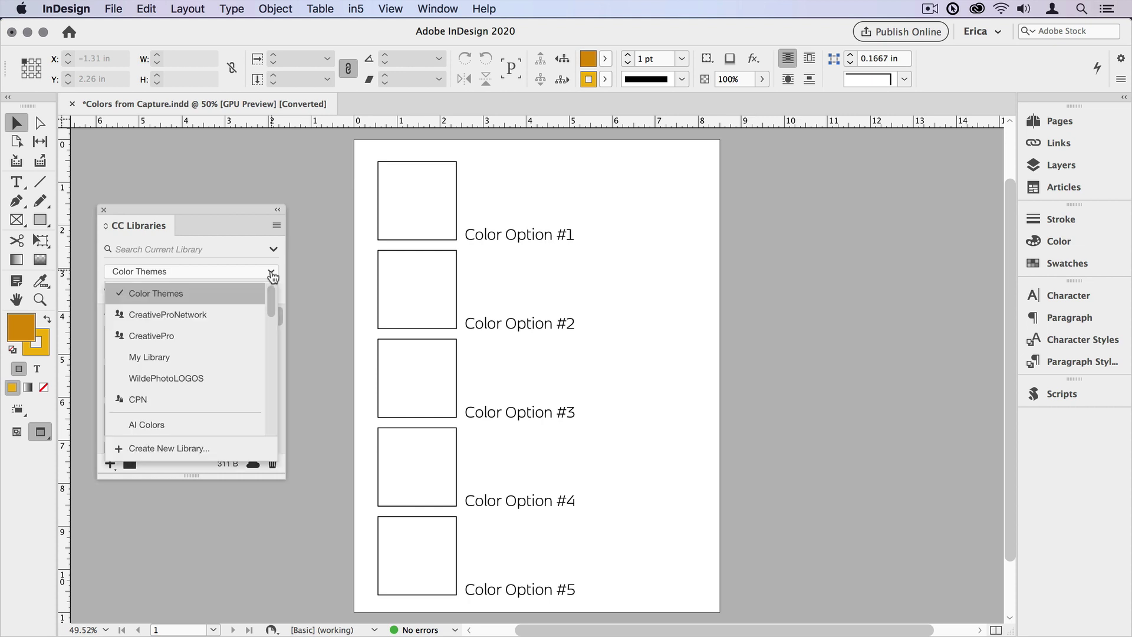
{"action": "left_click", "coordinate": [277, 272]}
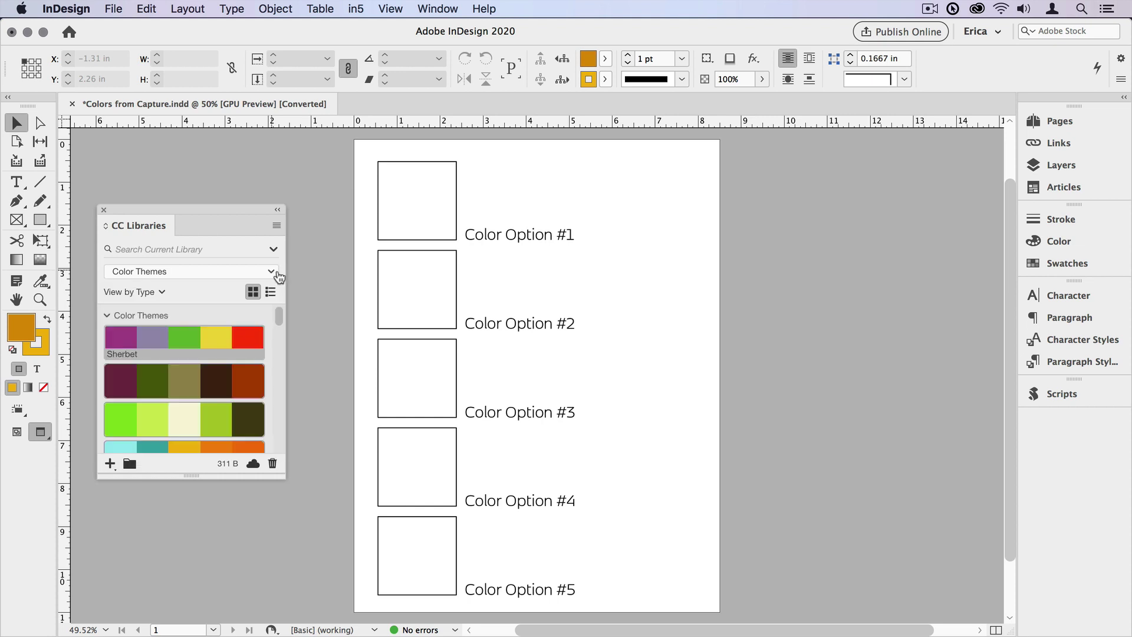
{"action": "scroll", "coordinate": [228, 383], "scroll_direction": "down", "scroll_amount": 5}
{"action": "scroll", "coordinate": [230, 388], "scroll_direction": "up", "scroll_amount": 5}
Step: Search the library for 'sher' so only the Sherbet theme is listed
{"action": "left_click", "coordinate": [177, 254]}
{"action": "type", "text": "sher"}
{"action": "left_click", "coordinate": [176, 400]}
Step: Float the Swatches panel over the page and collapse the colour settings panel
{"action": "left_click", "coordinate": [1060, 264]}
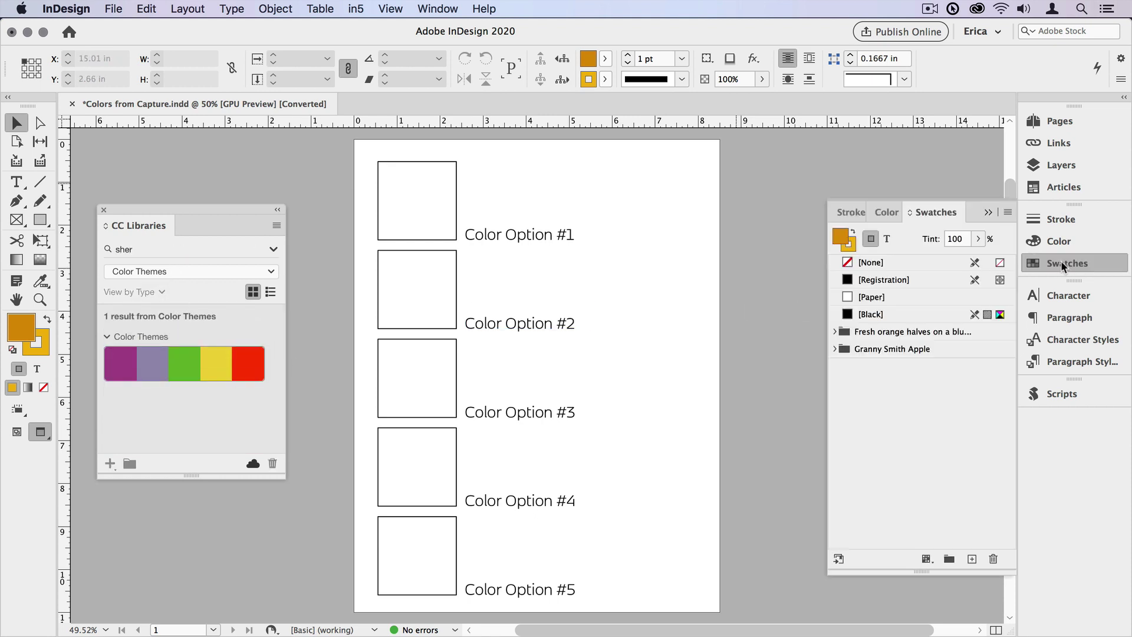
{"action": "left_click_drag", "start_coordinate": [933, 214], "coordinate": [664, 151]}
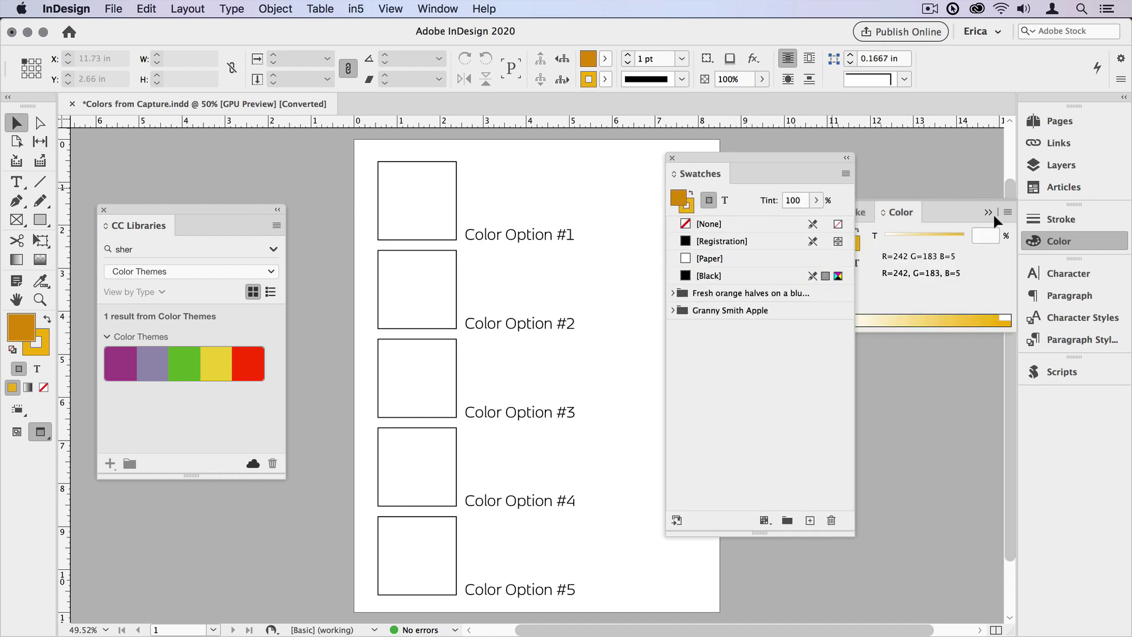
{"action": "left_click", "coordinate": [1060, 240]}
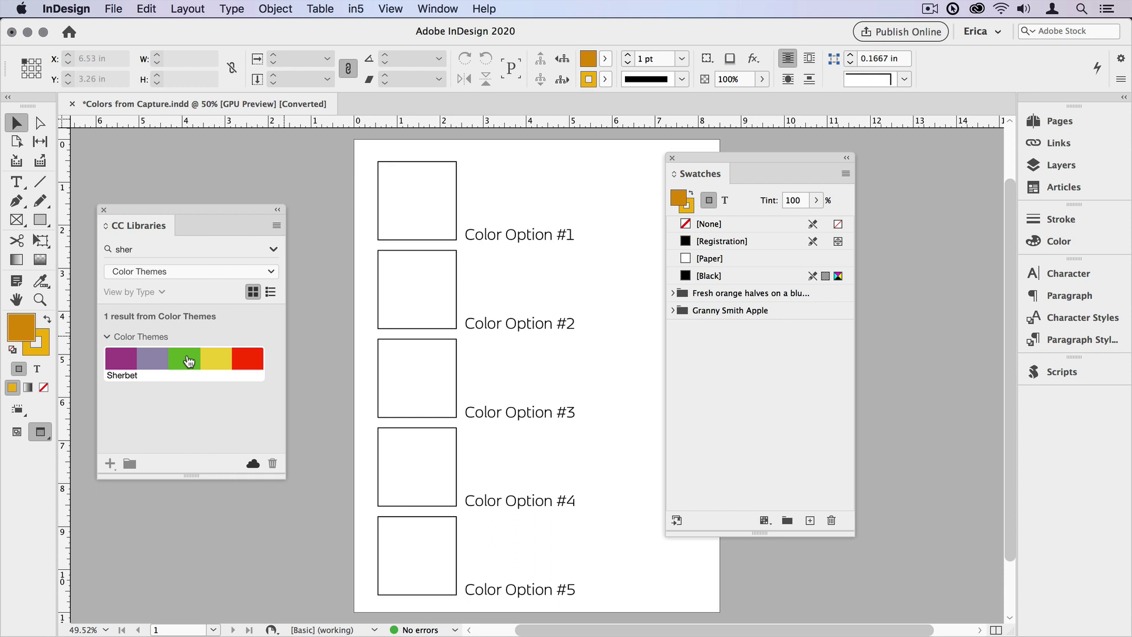
Step: Add Sherbet's red as a swatch, then the whole Sherbet theme as a swatch group
{"action": "mouse_move", "coordinate": [189, 361]}
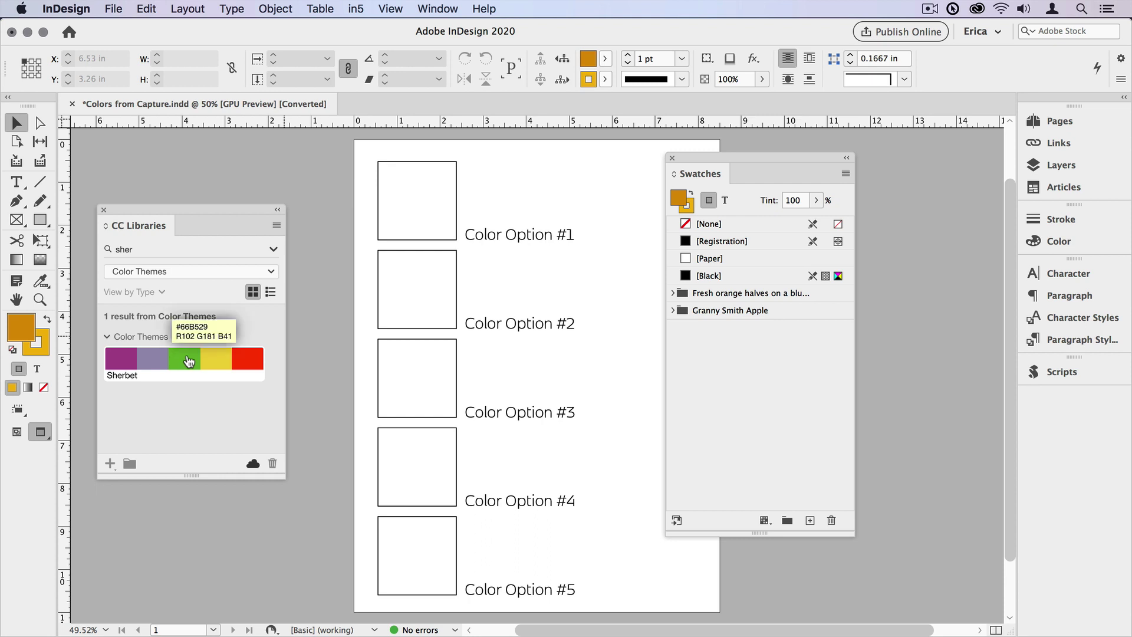
{"action": "right_click", "coordinate": [238, 363]}
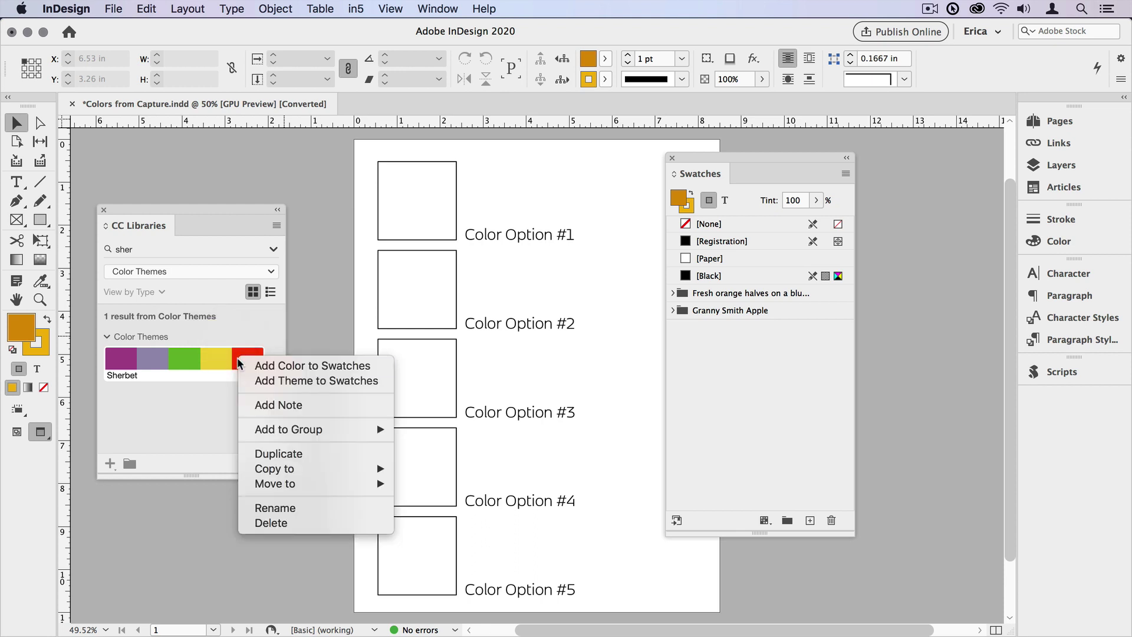
{"action": "left_click", "coordinate": [265, 366]}
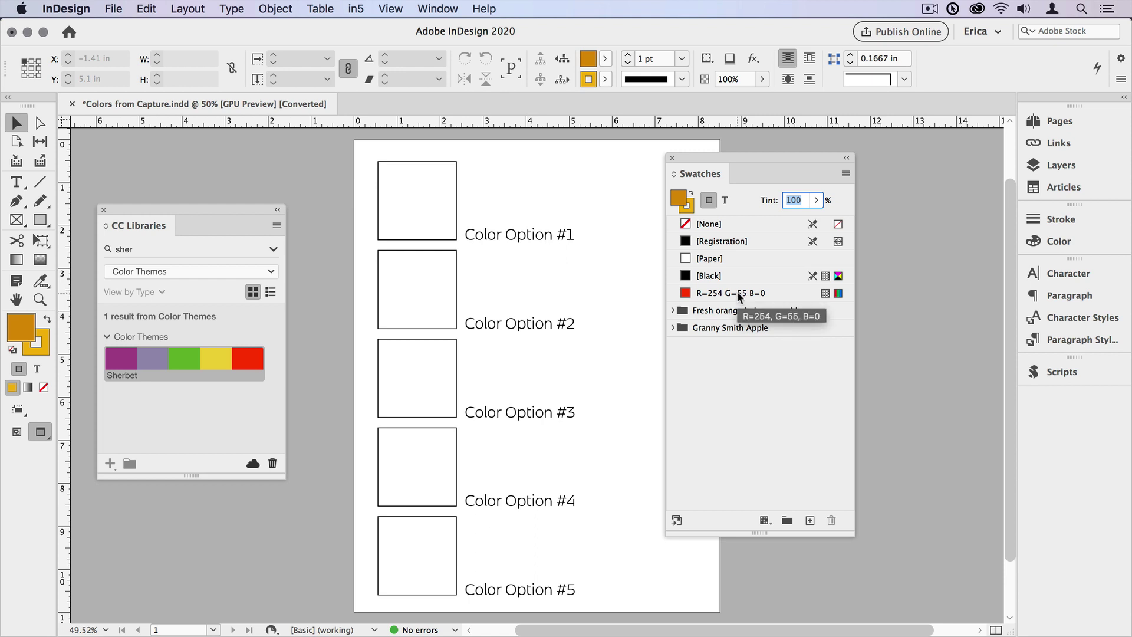
{"action": "right_click", "coordinate": [224, 367]}
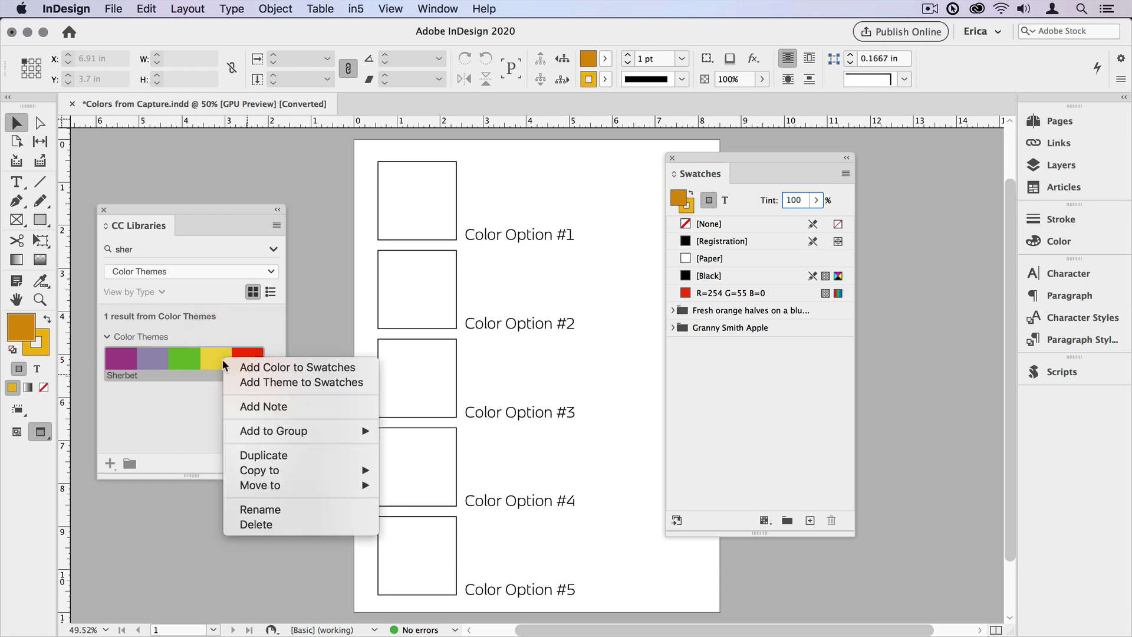
{"action": "left_click", "coordinate": [259, 382]}
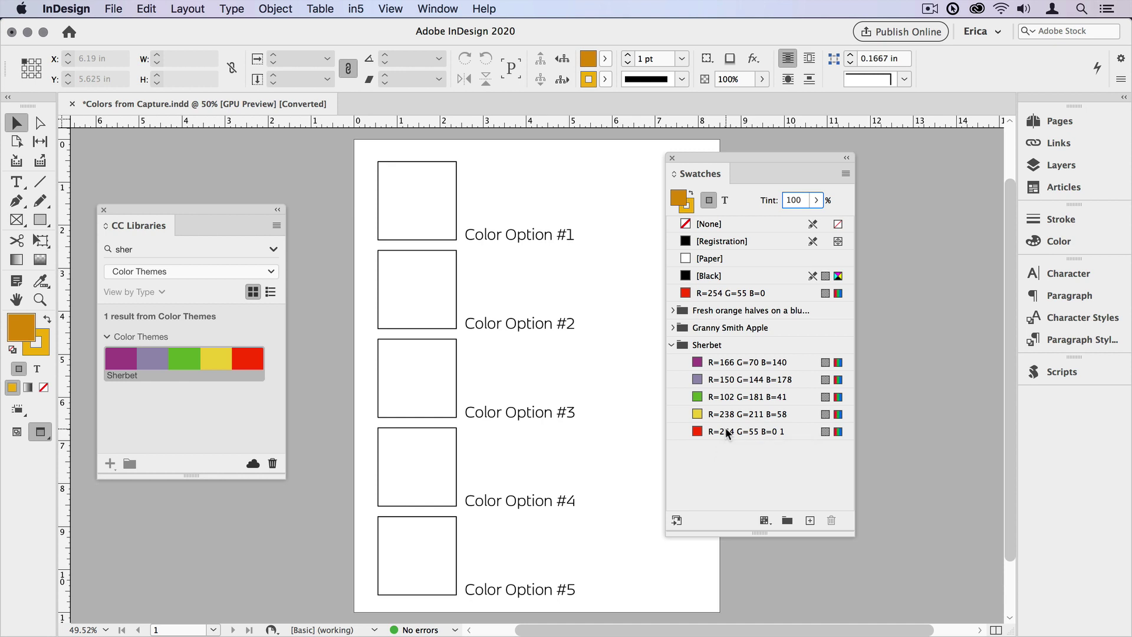
Step: Fill the first frame with Sherbet purple, then undo the fill and the added Sherbet swatches
{"action": "left_click", "coordinate": [397, 222]}
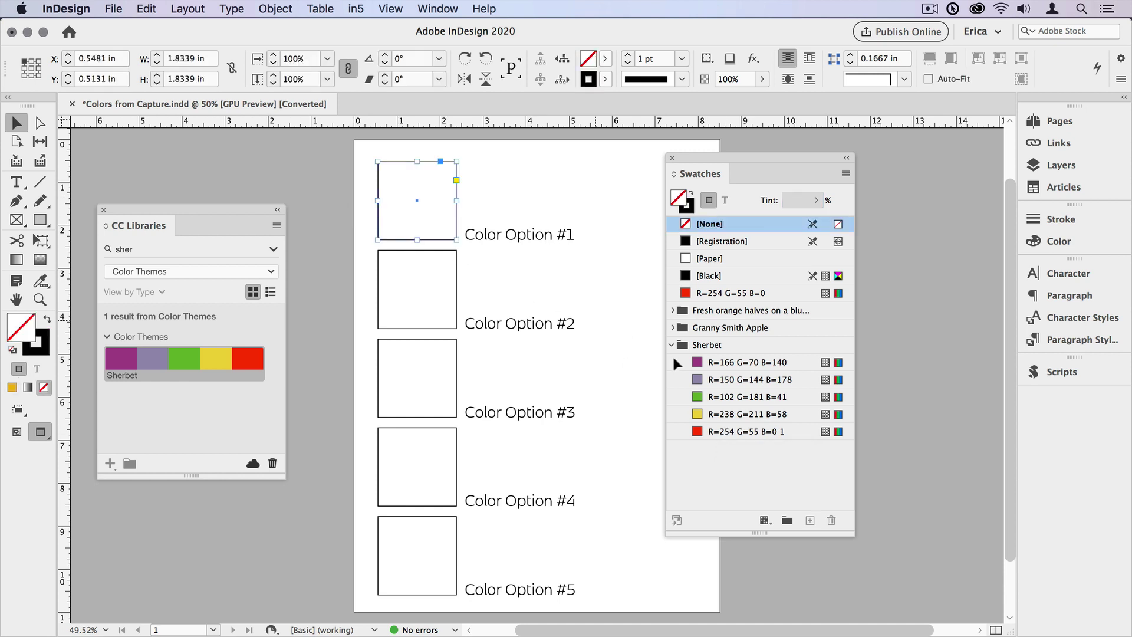
{"action": "left_click", "coordinate": [740, 362]}
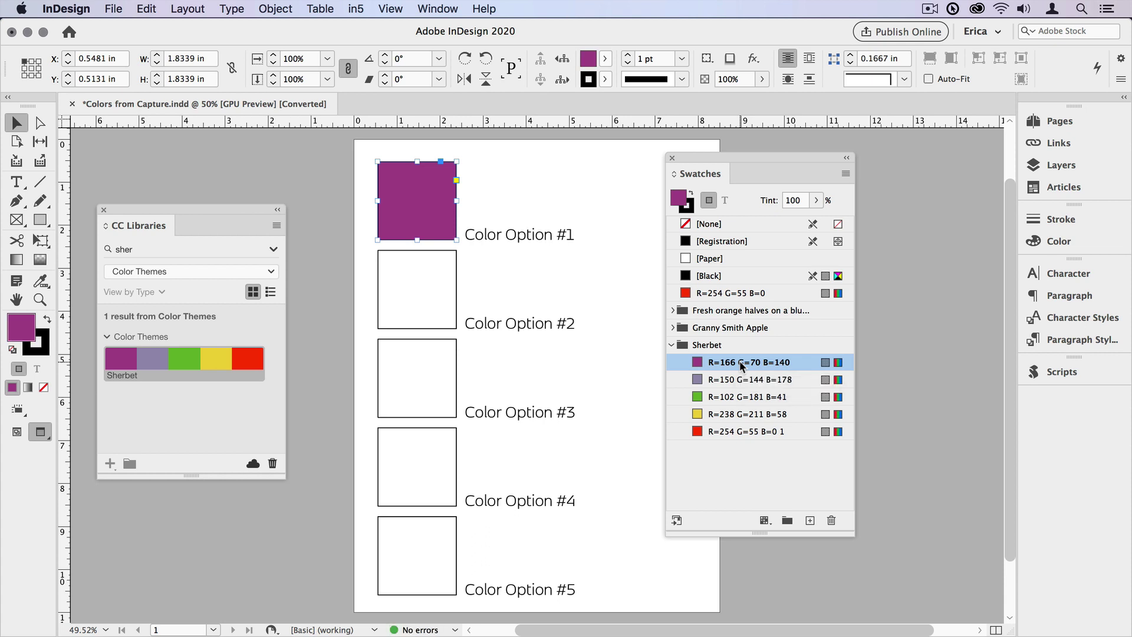
{"action": "key", "text": "super+z"}
{"action": "key", "text": "super+z"}
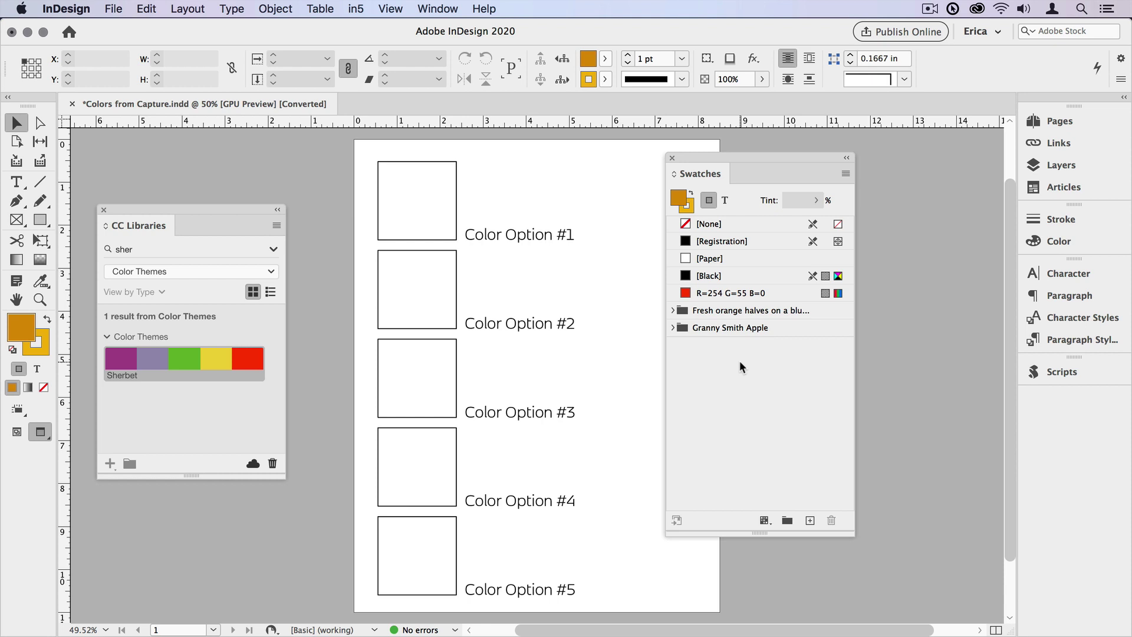
{"action": "key", "text": "super+Tab"}
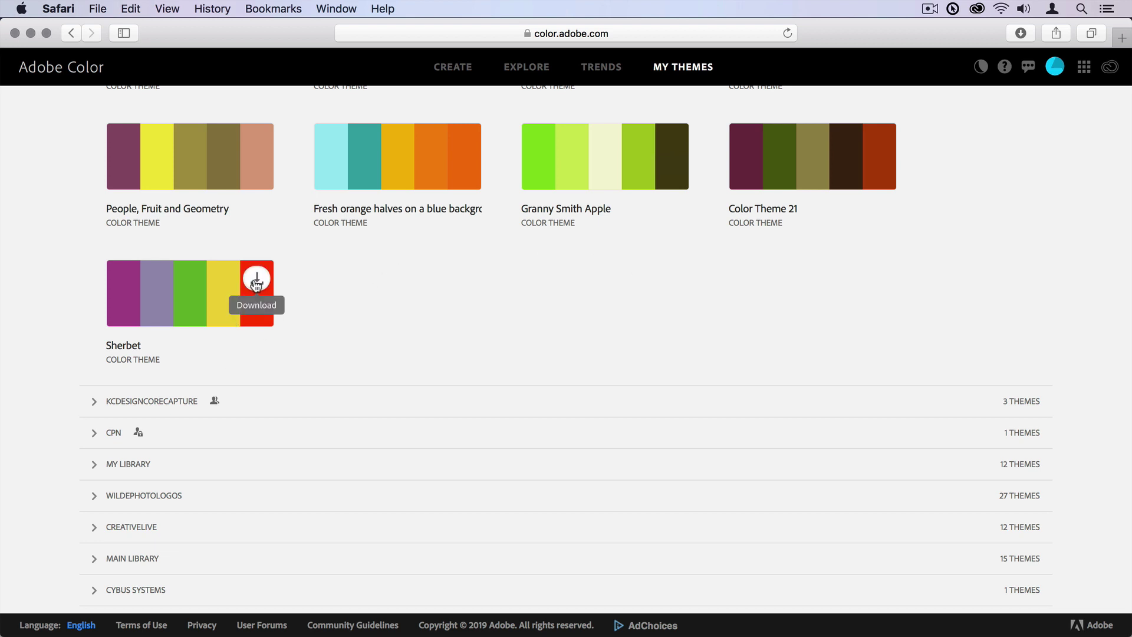
Step: Download the Sherbet theme from Adobe Color's My Themes as AdobeColorSherbet.ase
{"action": "left_click", "coordinate": [257, 279]}
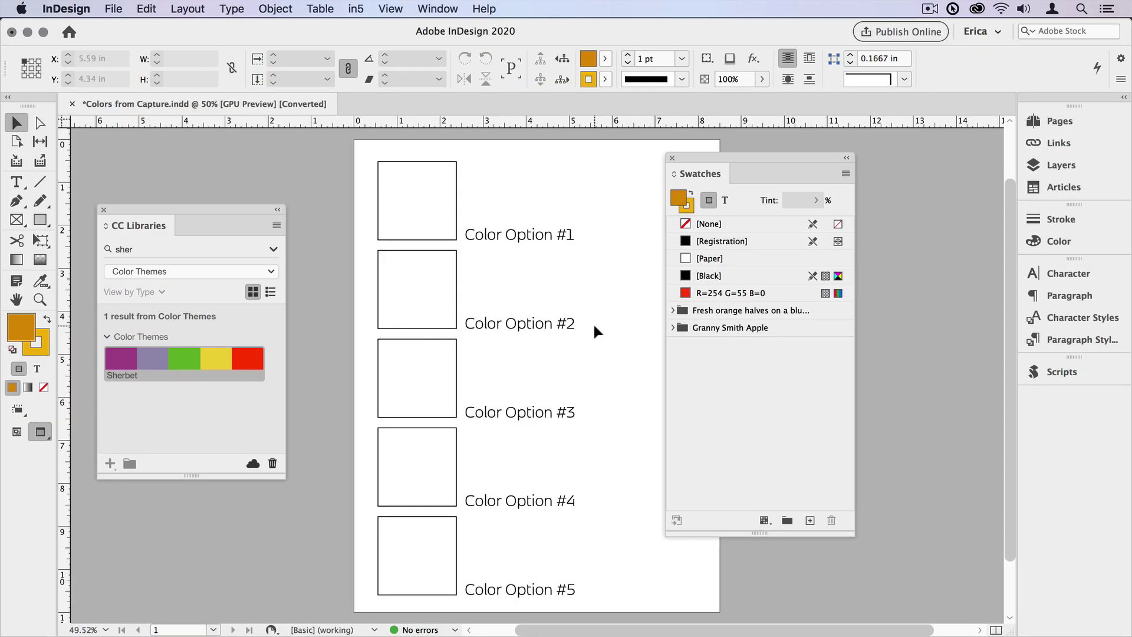
Step: Load swatches from AdobeColor Sherbet.ase in the Downloaded files folder
{"action": "left_click", "coordinate": [846, 174]}
{"action": "left_click", "coordinate": [911, 363]}
{"action": "left_click", "coordinate": [548, 128]}
{"action": "left_click", "coordinate": [628, 129]}
{"action": "left_click", "coordinate": [742, 129]}
{"action": "left_click", "coordinate": [809, 478]}
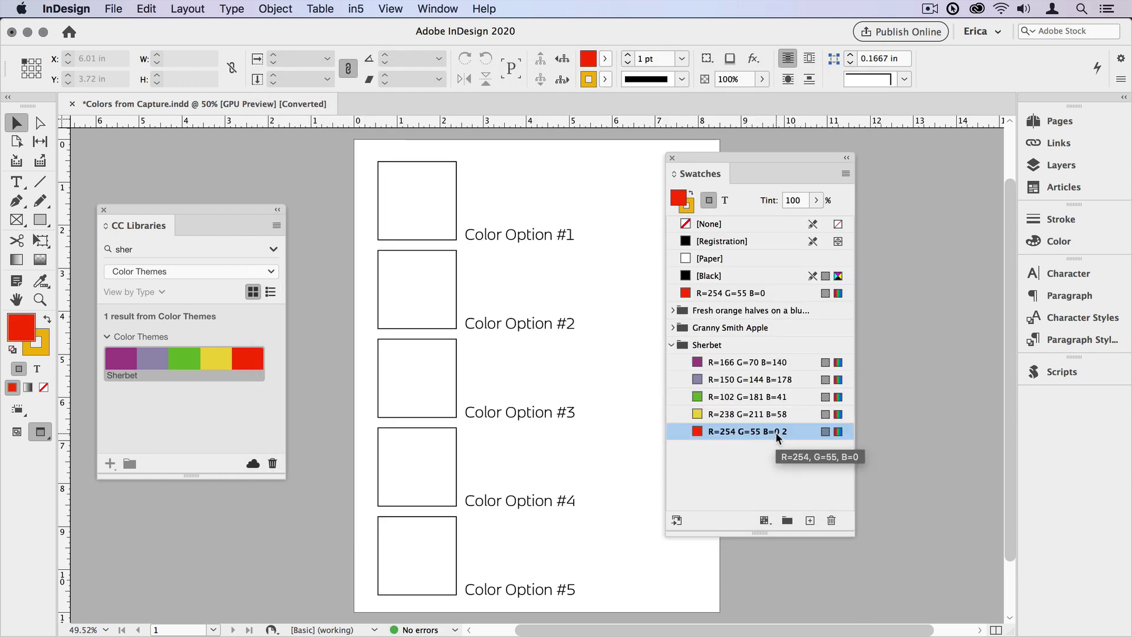
Step: Save the Sherbet swatch group to a file named sherbet2
{"action": "left_click", "coordinate": [681, 345]}
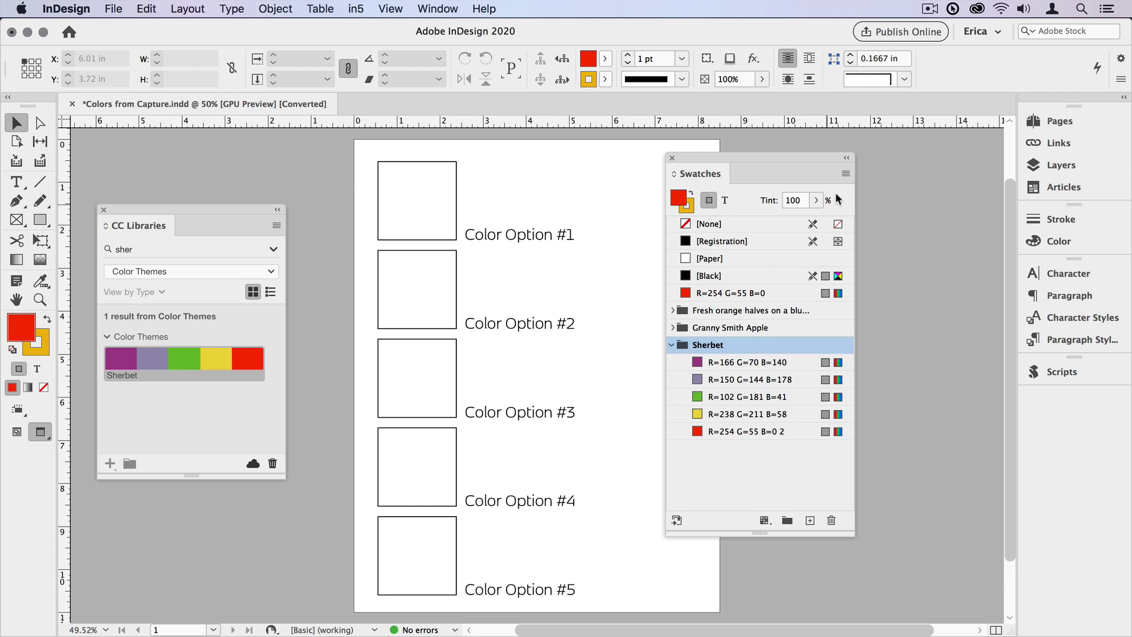
{"action": "left_click", "coordinate": [846, 174]}
{"action": "left_click", "coordinate": [906, 384]}
{"action": "type", "text": "sherbet2"}
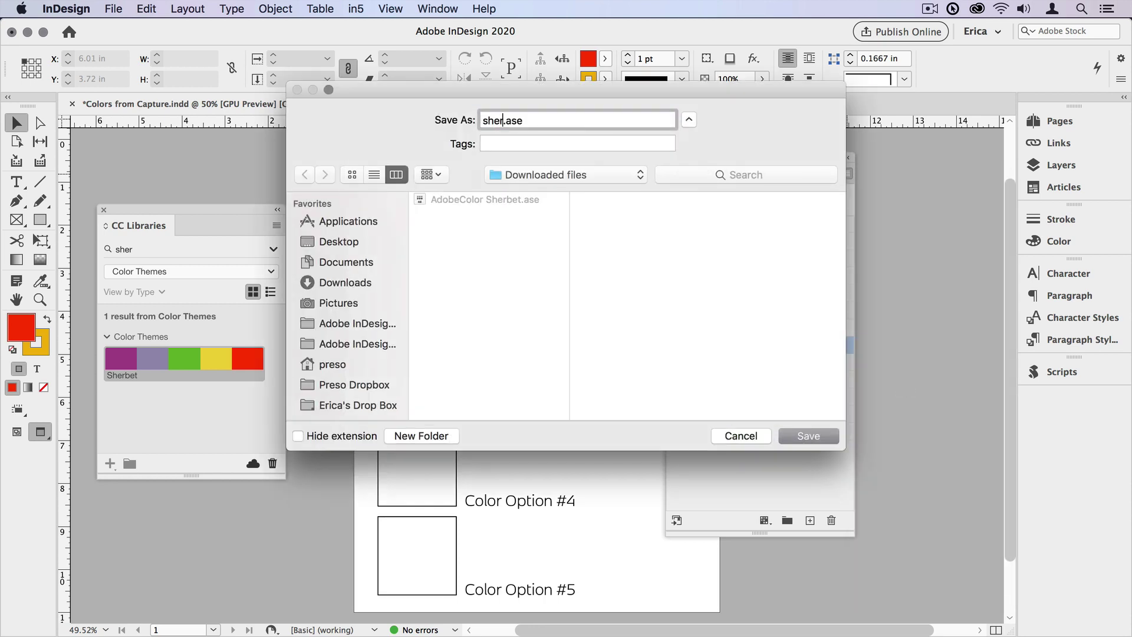
{"action": "key", "text": "Return"}
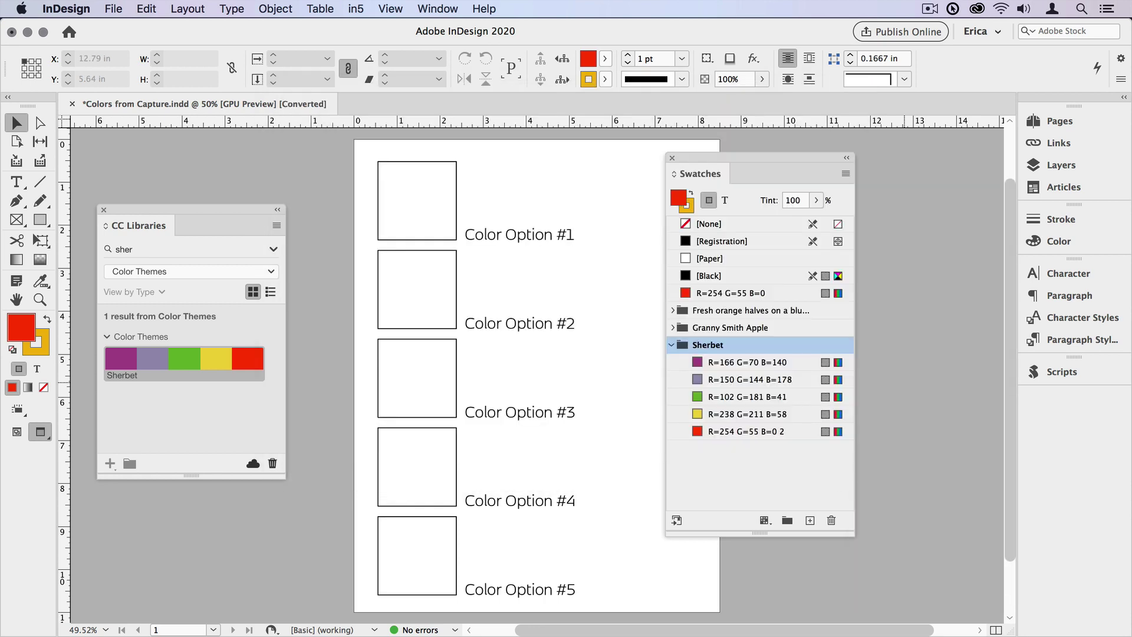
Step: Create a new blank document with the default settings
{"action": "key", "text": "super+n"}
{"action": "key", "text": "Return"}
{"action": "left_click", "coordinate": [845, 173]}
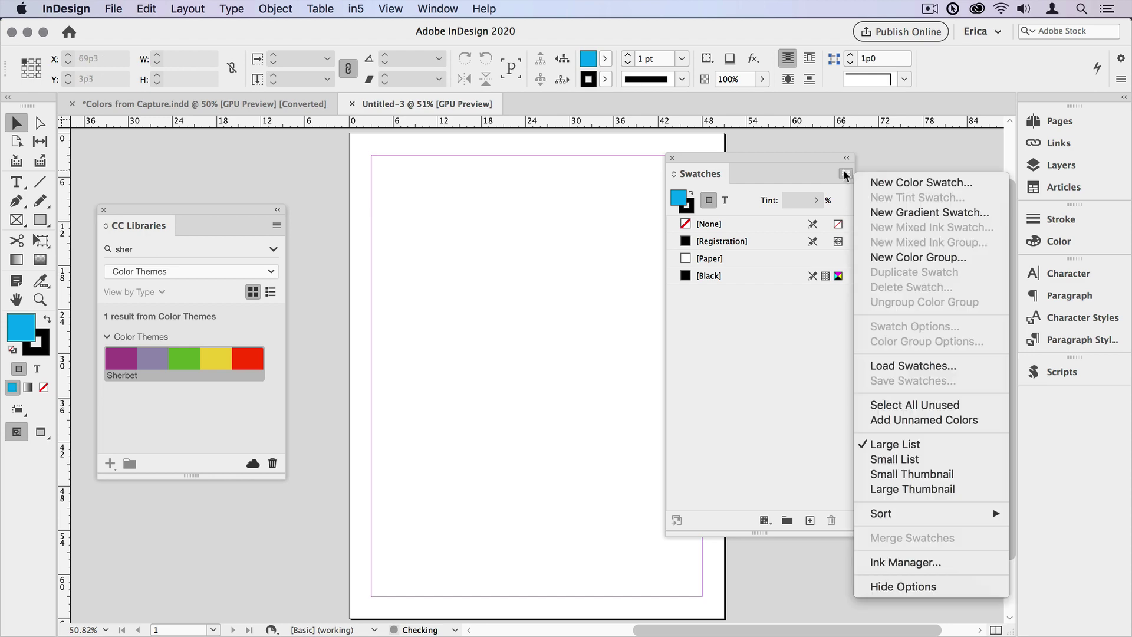
Step: Load sherbet2.ase into the new Untitled-3 document's swatches
{"action": "left_click", "coordinate": [927, 366]}
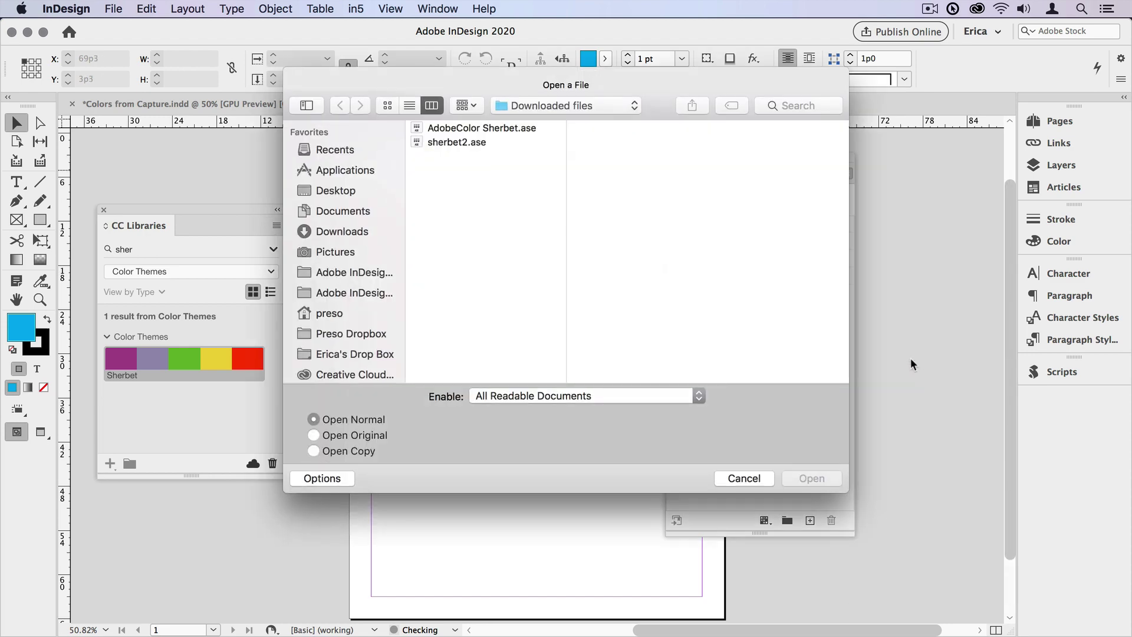
{"action": "left_click", "coordinate": [493, 142]}
{"action": "left_click", "coordinate": [812, 479]}
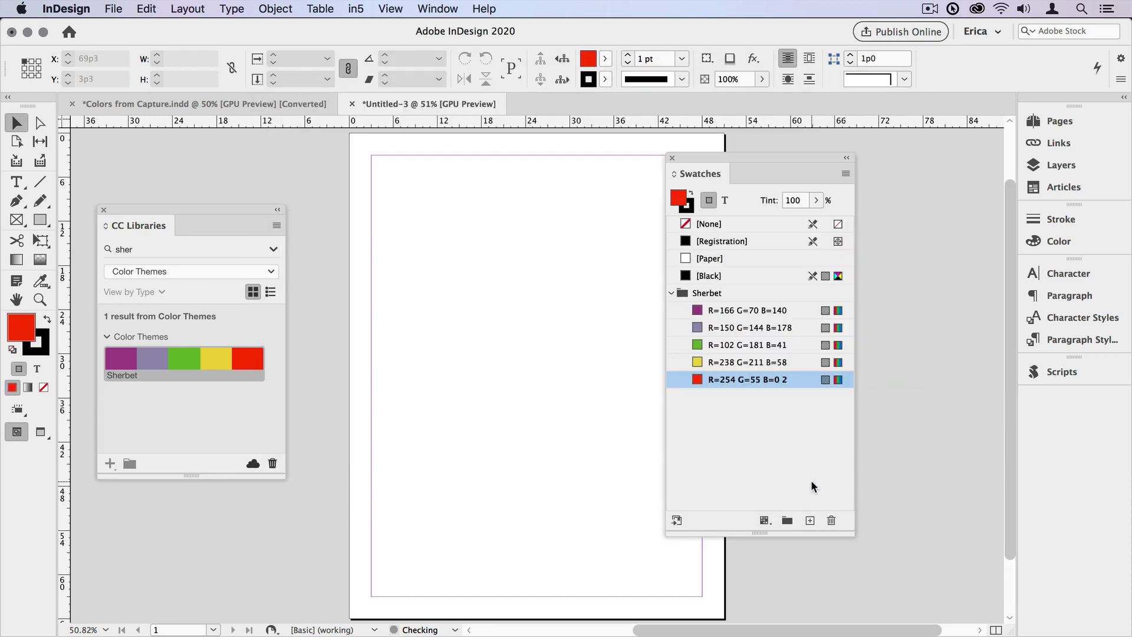